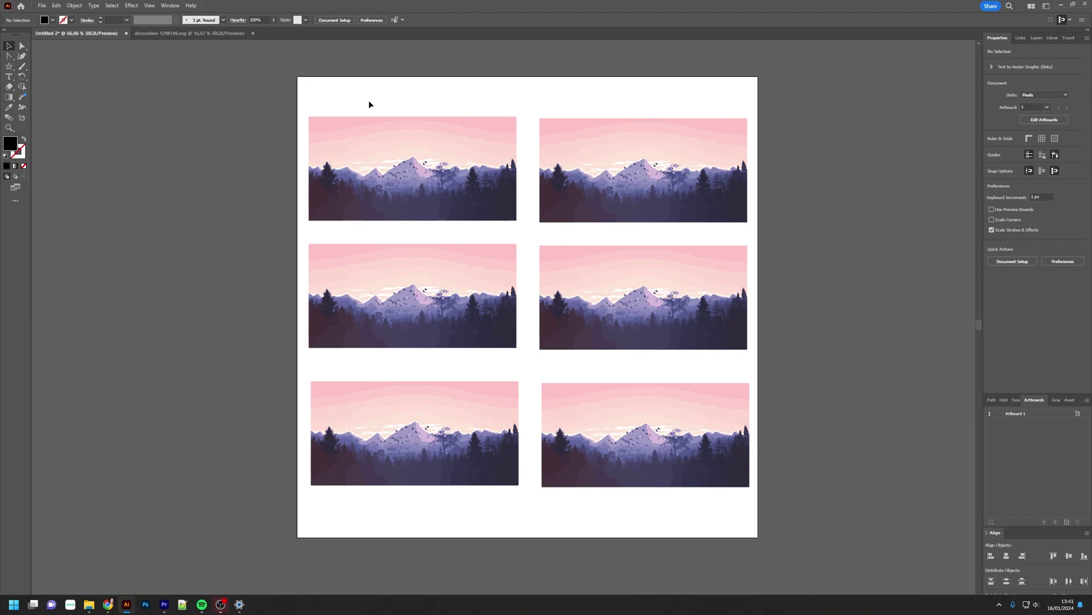
# Step: With the Selection tool, marquee-select the whole top-right landscape group
pyautogui.click(390, 139)
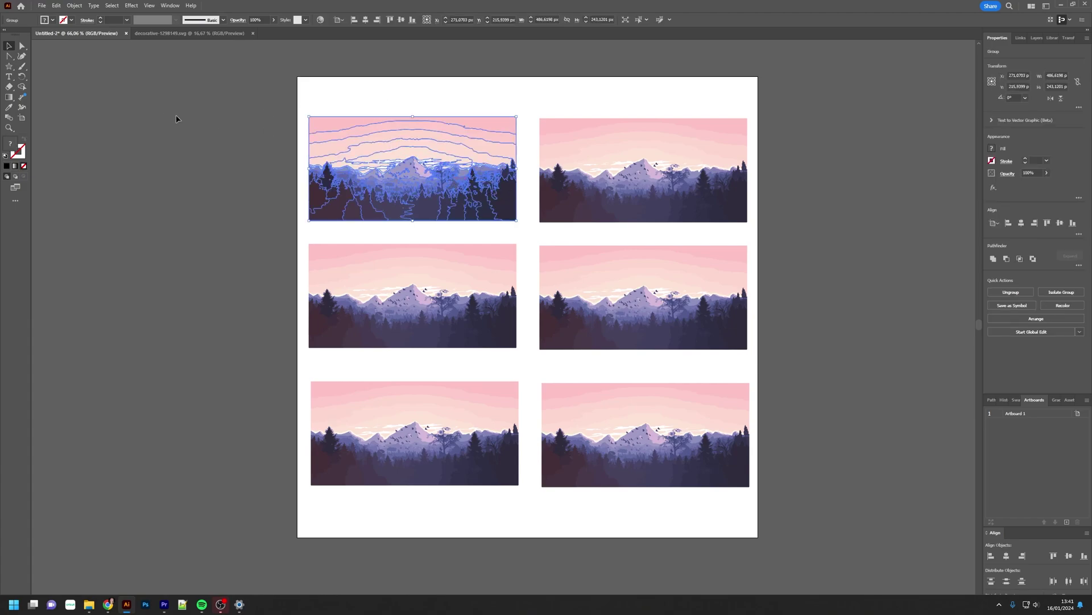
pyautogui.press('v')
pyautogui.click(256, 98)
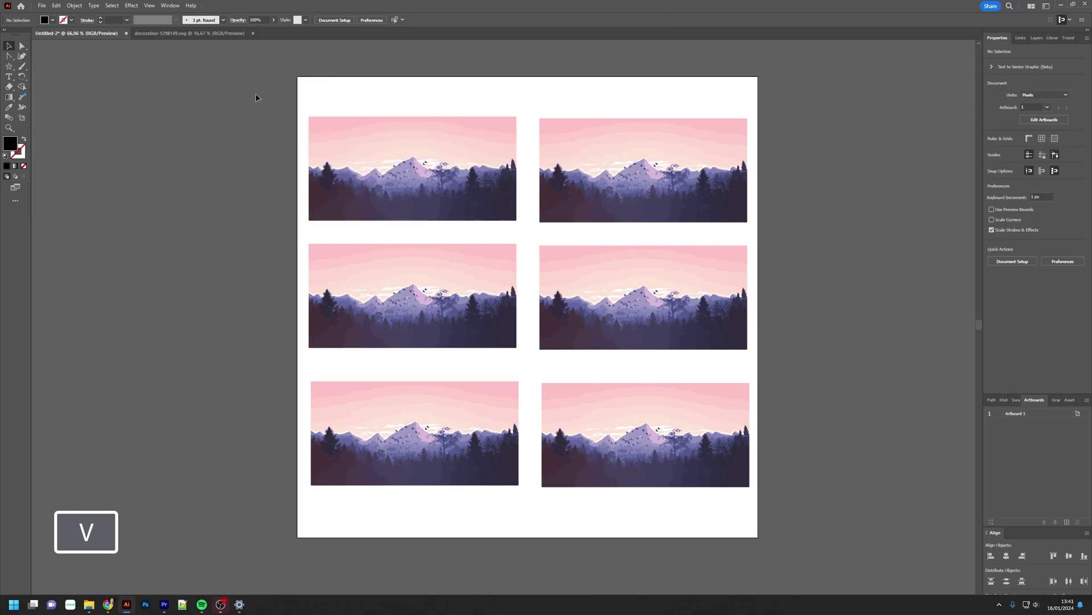
pyautogui.moveTo(344, 131); pyautogui.dragTo(521, 225)
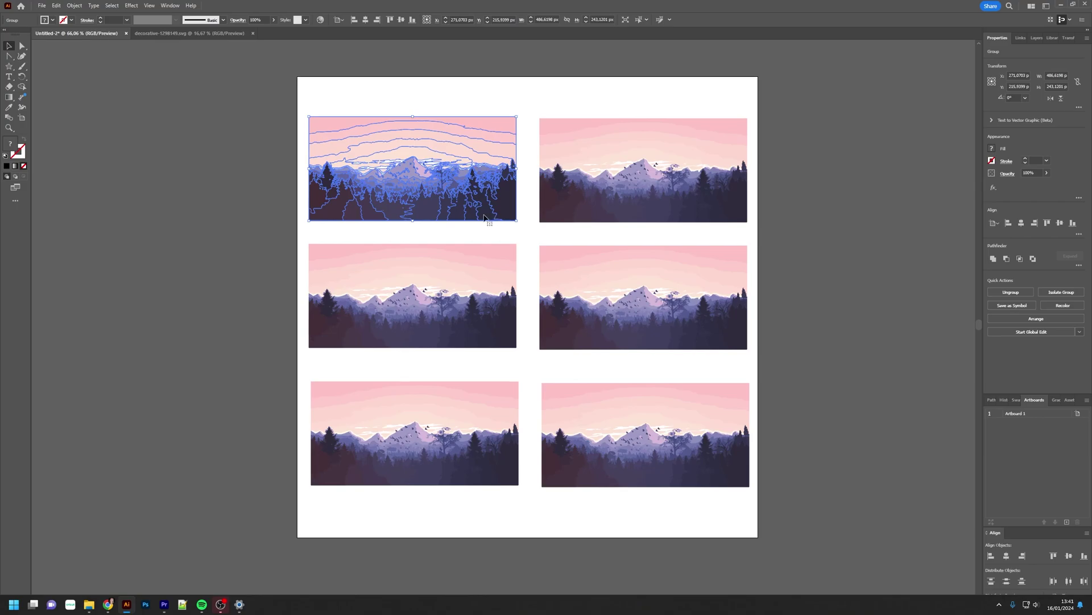
pyautogui.click(544, 113)
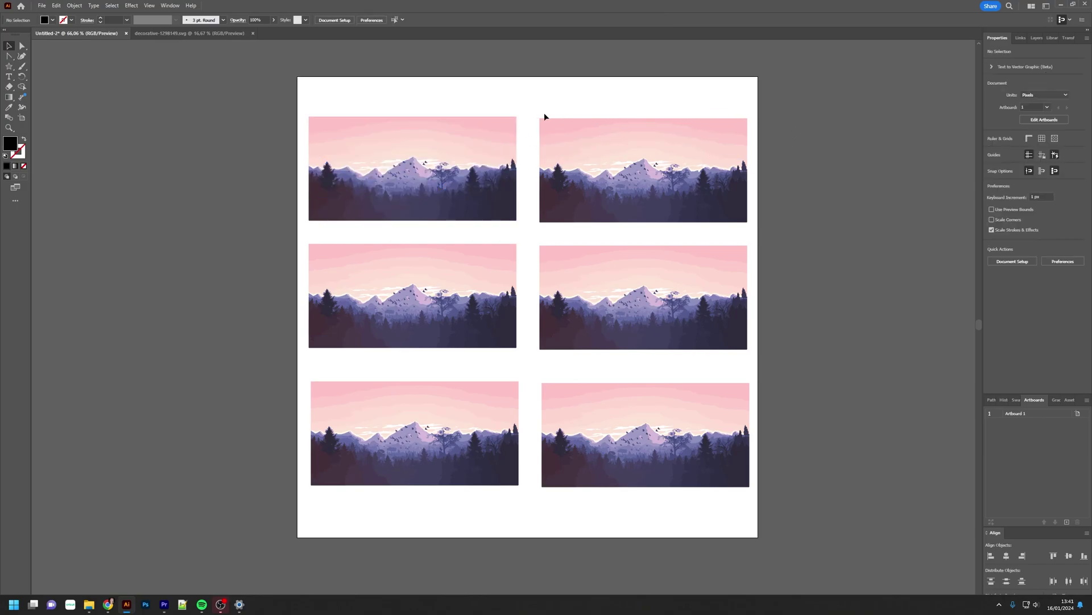
pyautogui.moveTo(535, 114); pyautogui.dragTo(766, 227)
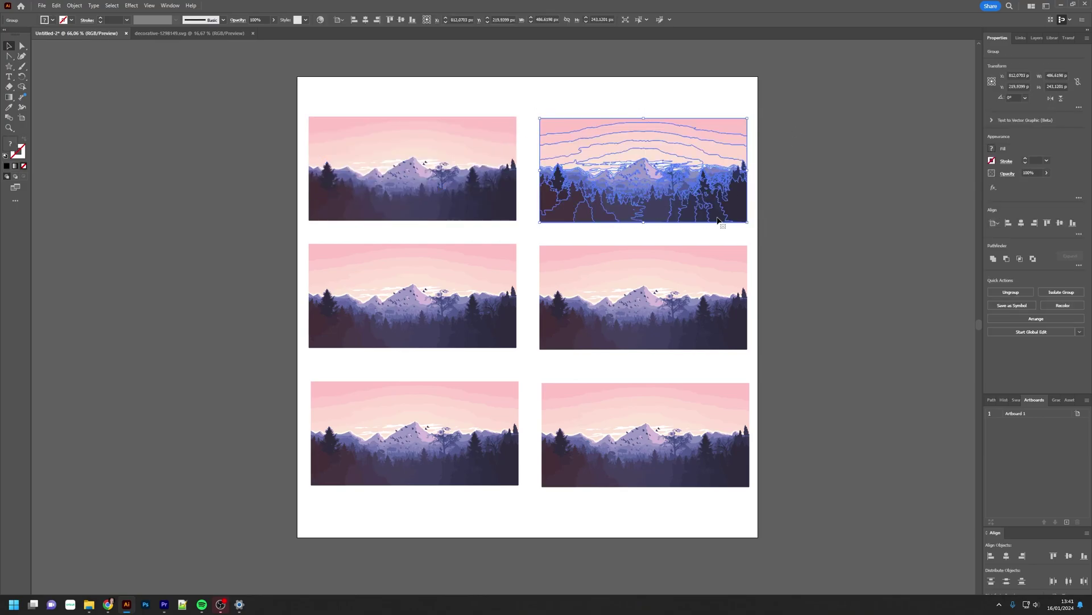
# Step: Reselect the top-right landscape and open its Recolor options on the Generative Recolor tab
pyautogui.click(56, 6)
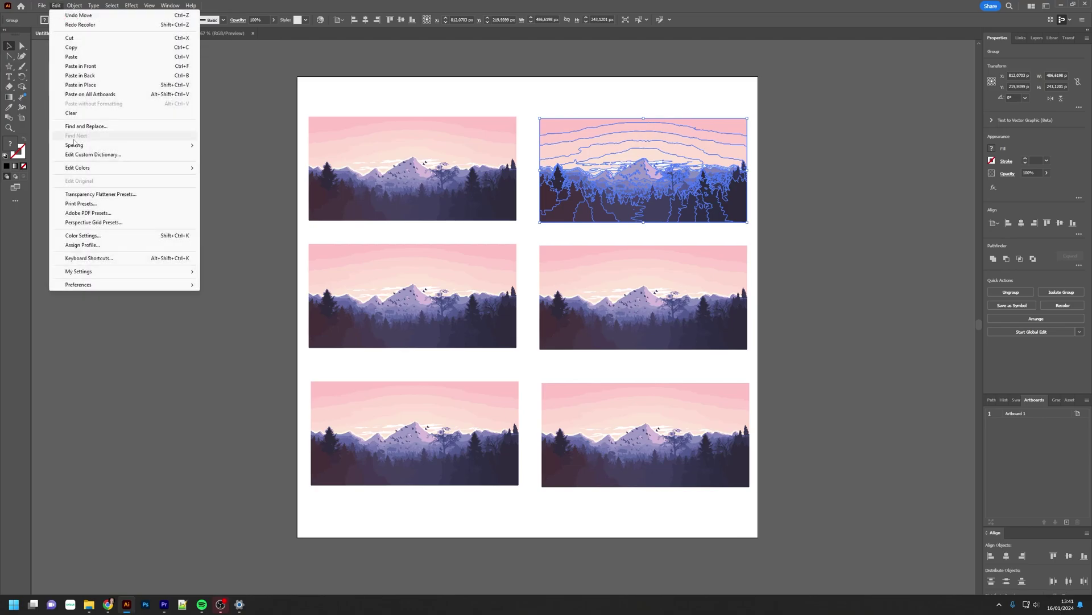
pyautogui.moveTo(105, 169)
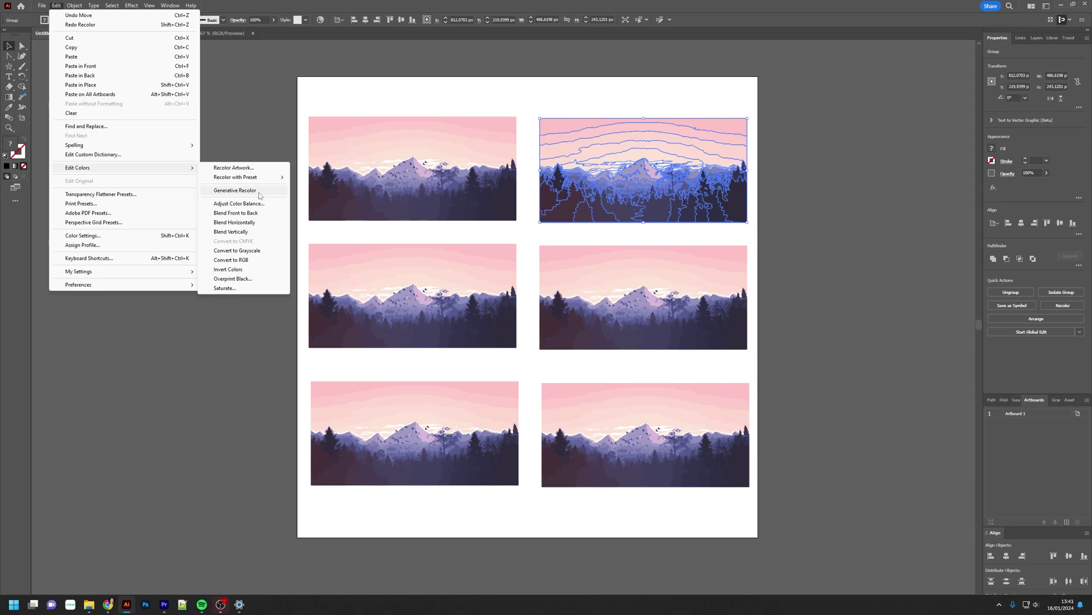
pyautogui.click(235, 190)
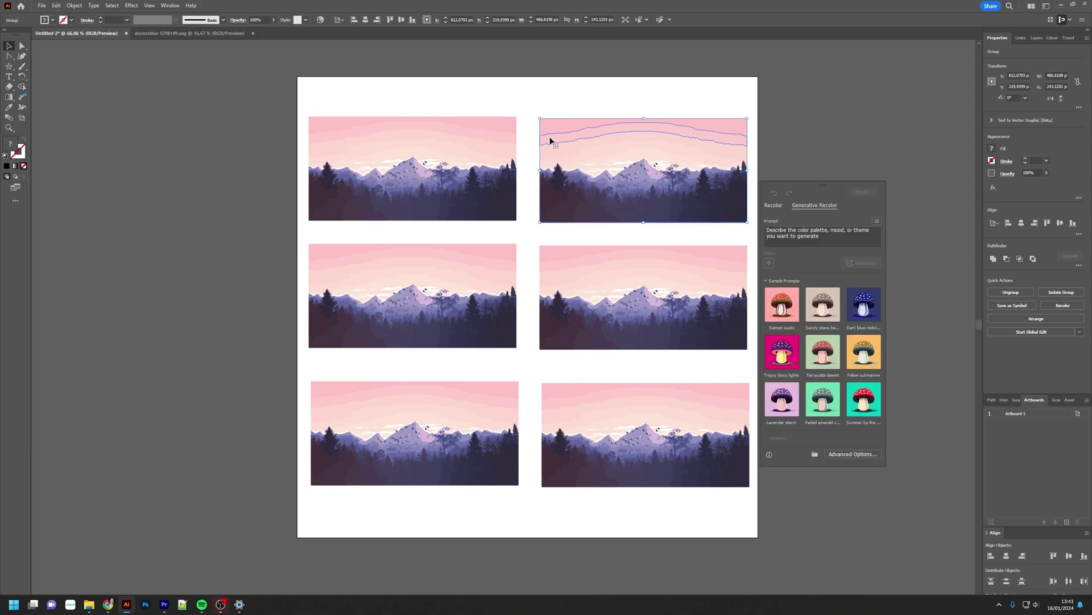
pyautogui.click(902, 171)
pyautogui.click(710, 180)
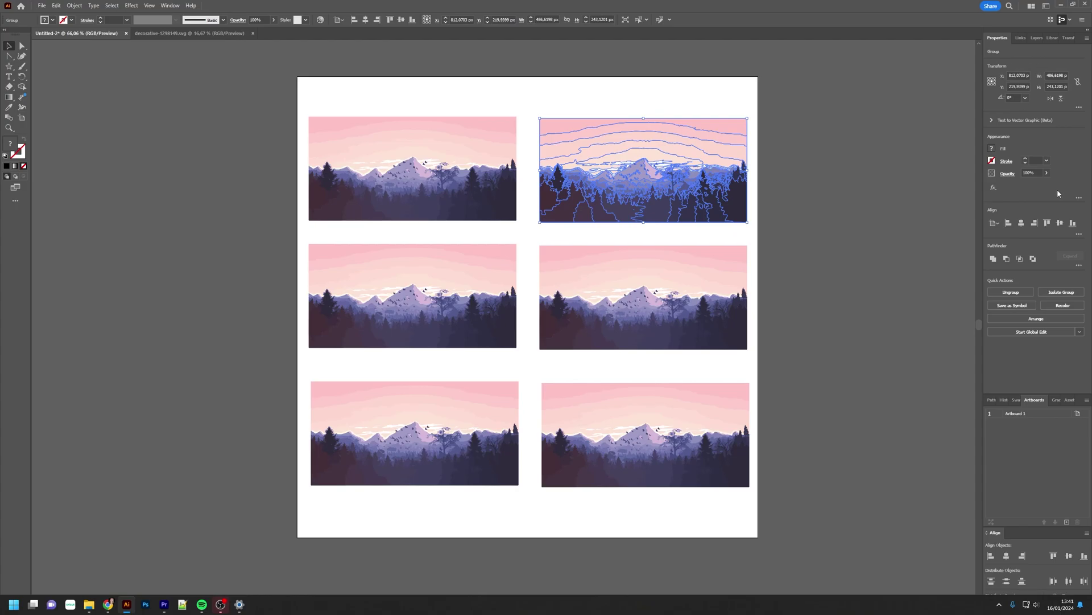
pyautogui.click(1063, 305)
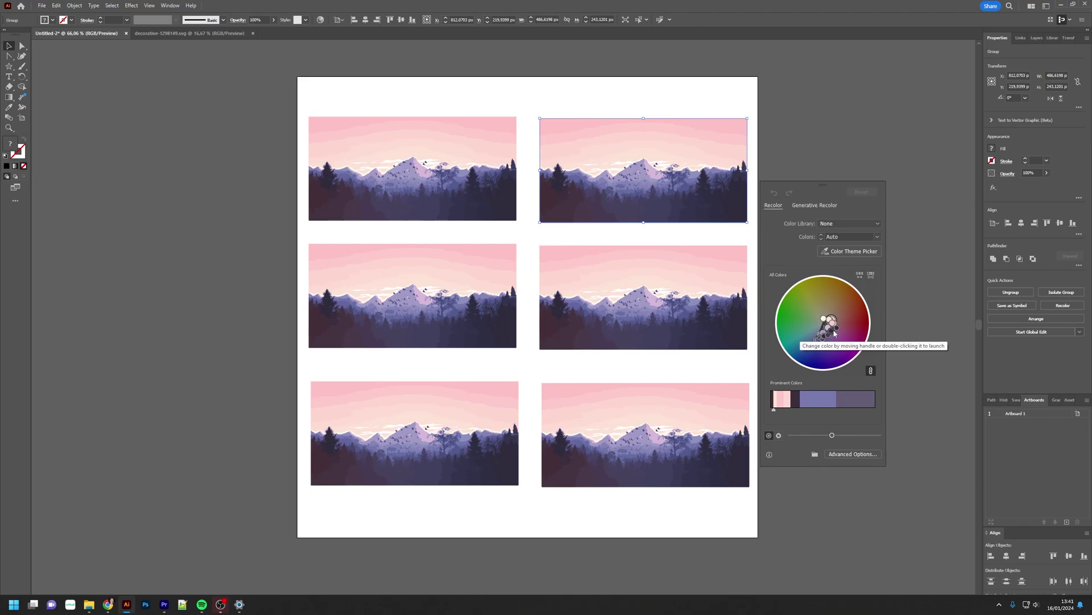
pyautogui.click(819, 206)
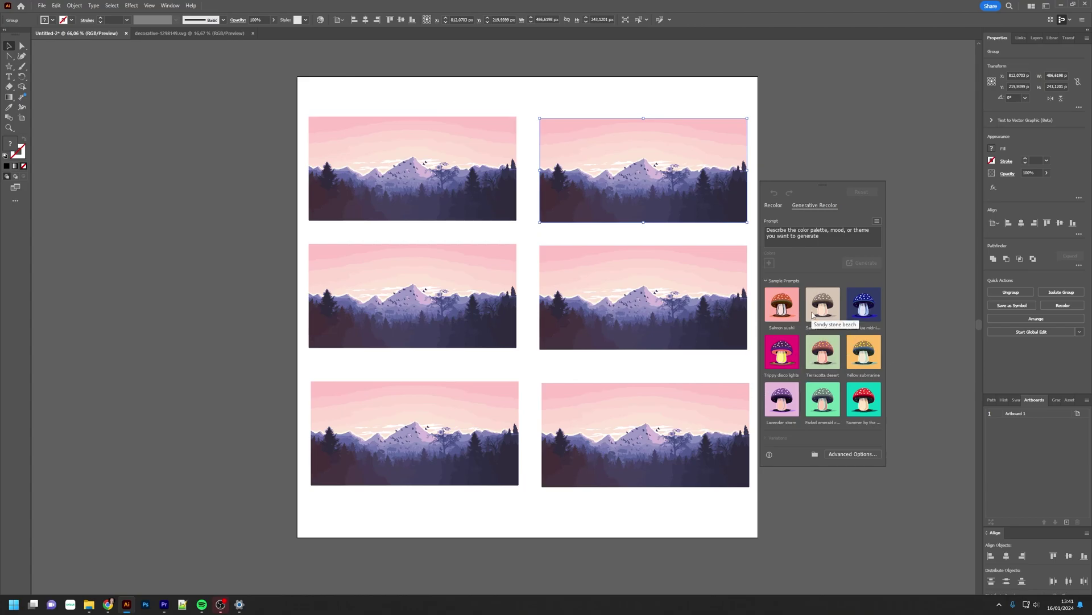
# Step: Apply the fourth 'Dark blue midnight' cyan-and-blue variation, then generate a fresh batch
pyautogui.click(870, 314)
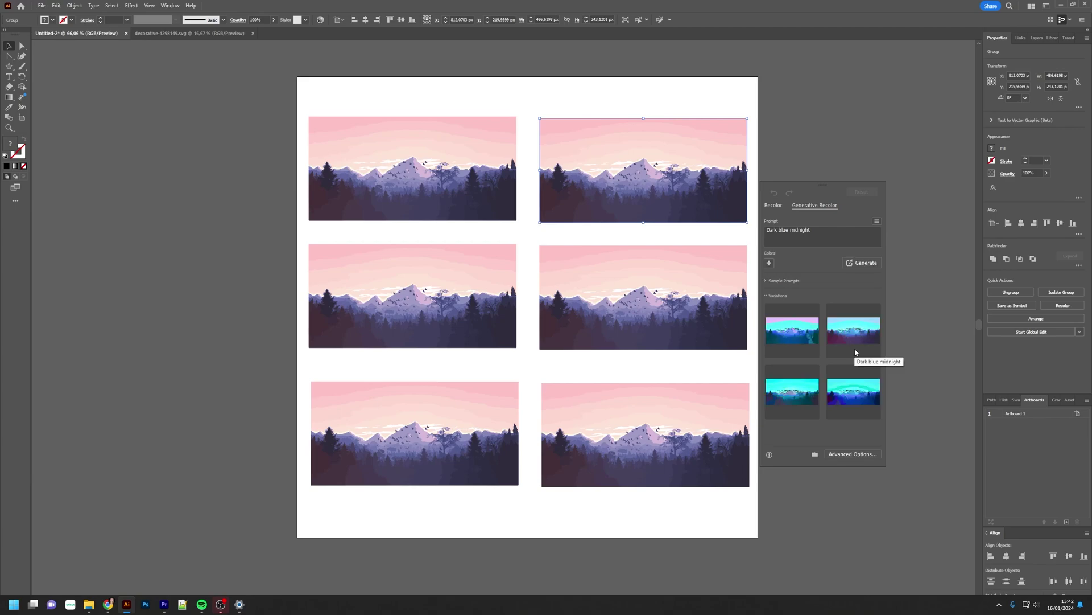
pyautogui.click(856, 400)
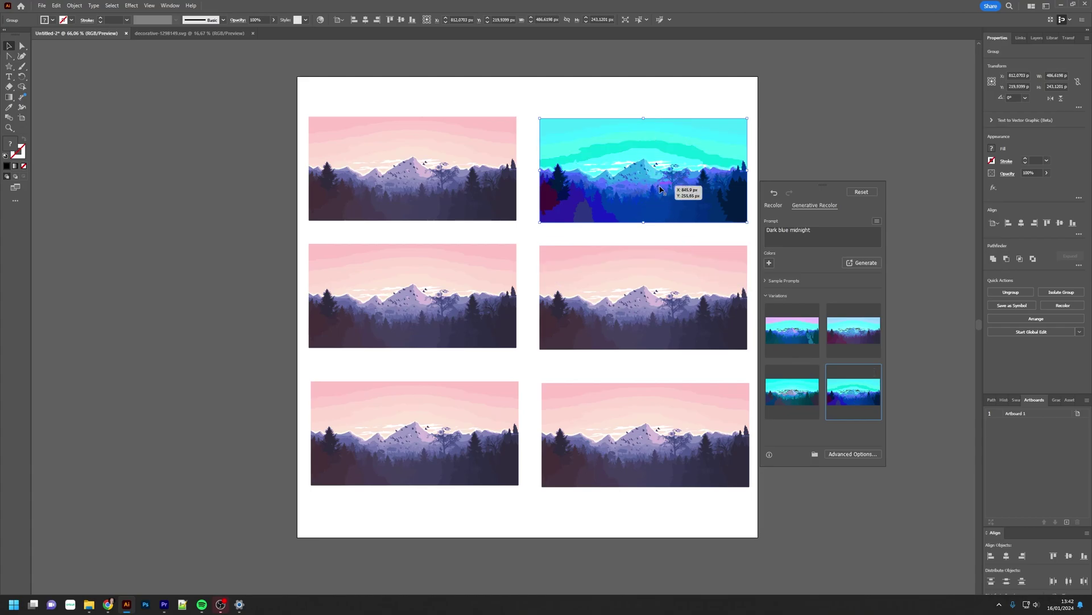
pyautogui.click(863, 264)
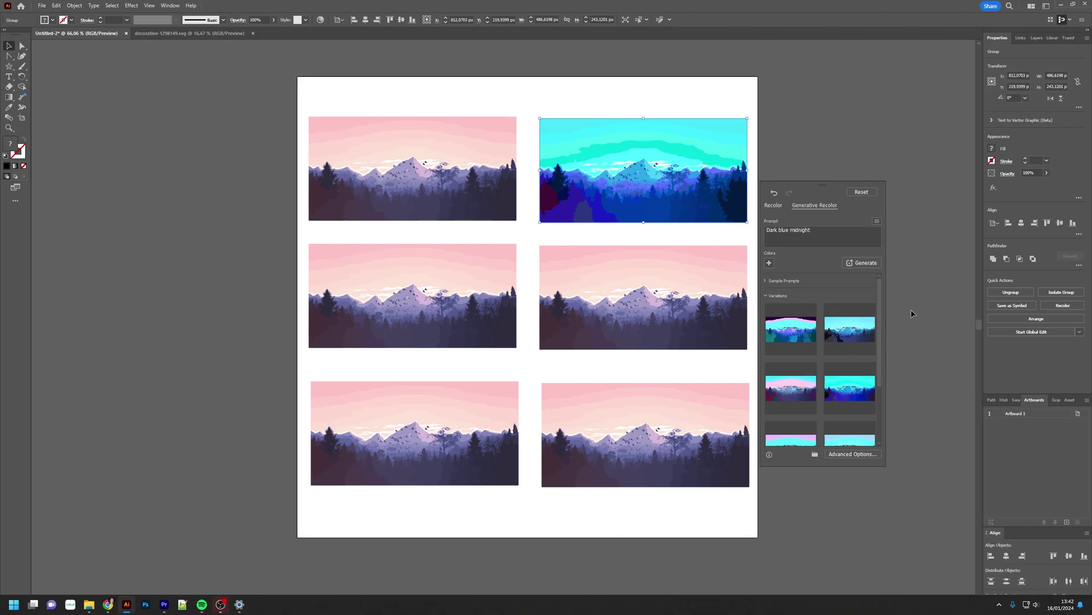
# Step: Recolor the middle-left landscape with the first orange-and-purple 'Lavender storm' variation
pyautogui.click(454, 341)
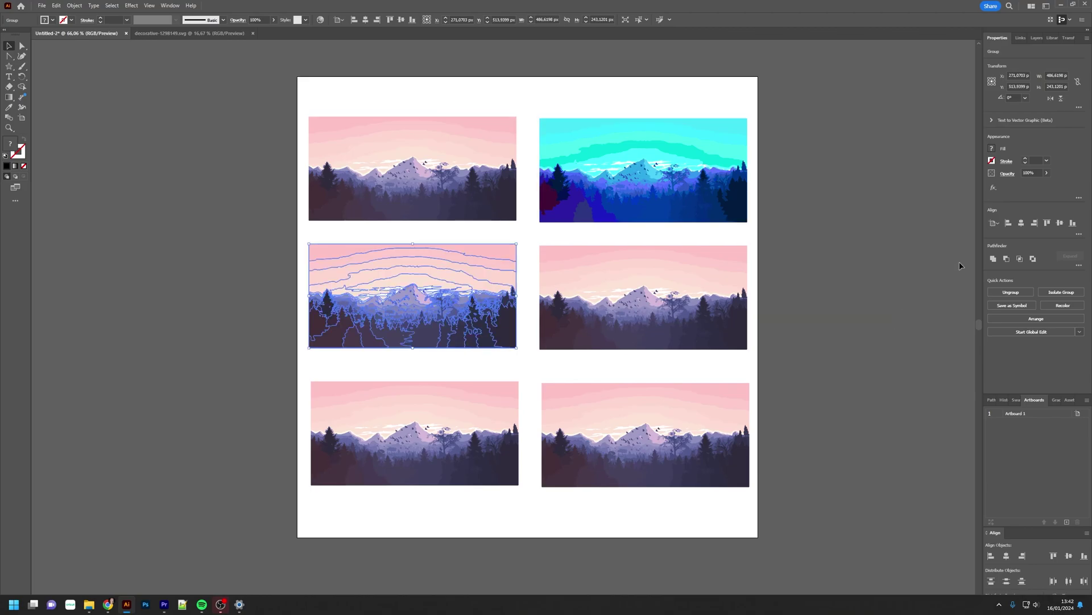
pyautogui.click(1063, 305)
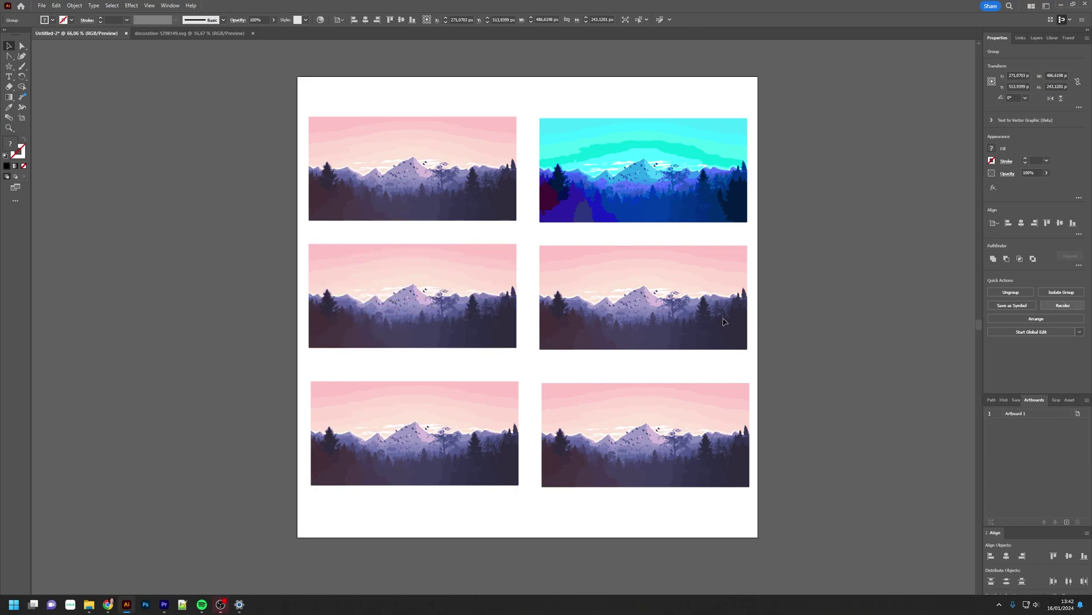
pyautogui.click(572, 206)
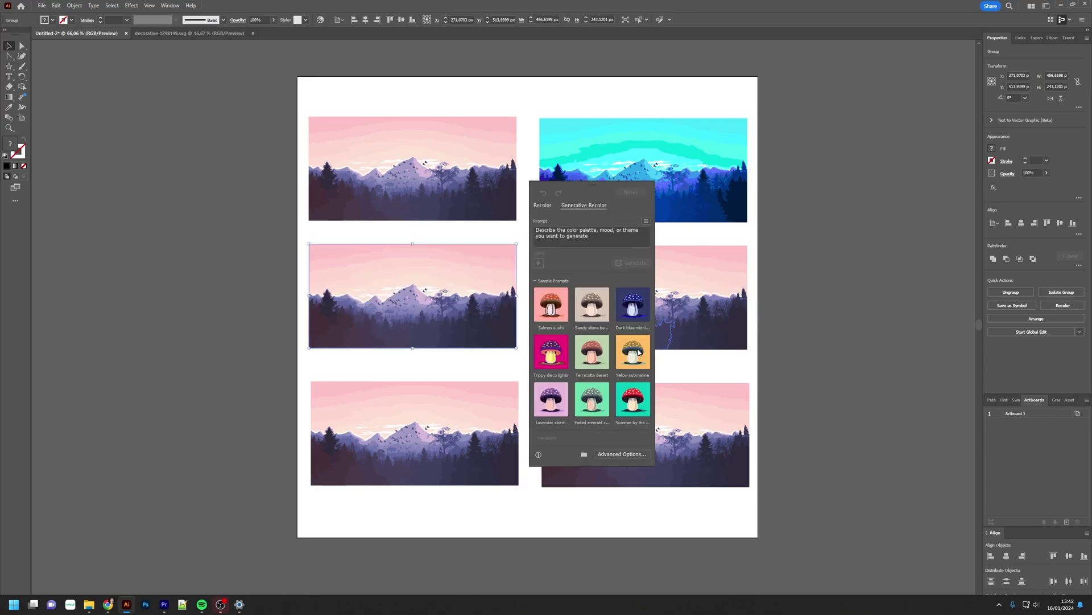
pyautogui.scroll(-1, 598, 351)
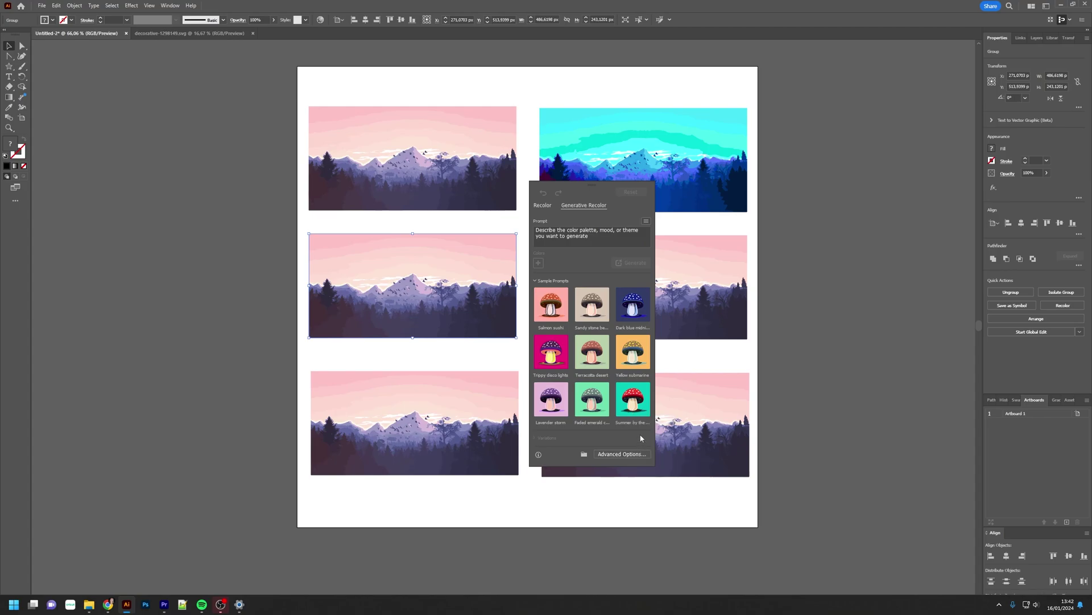
pyautogui.click(553, 407)
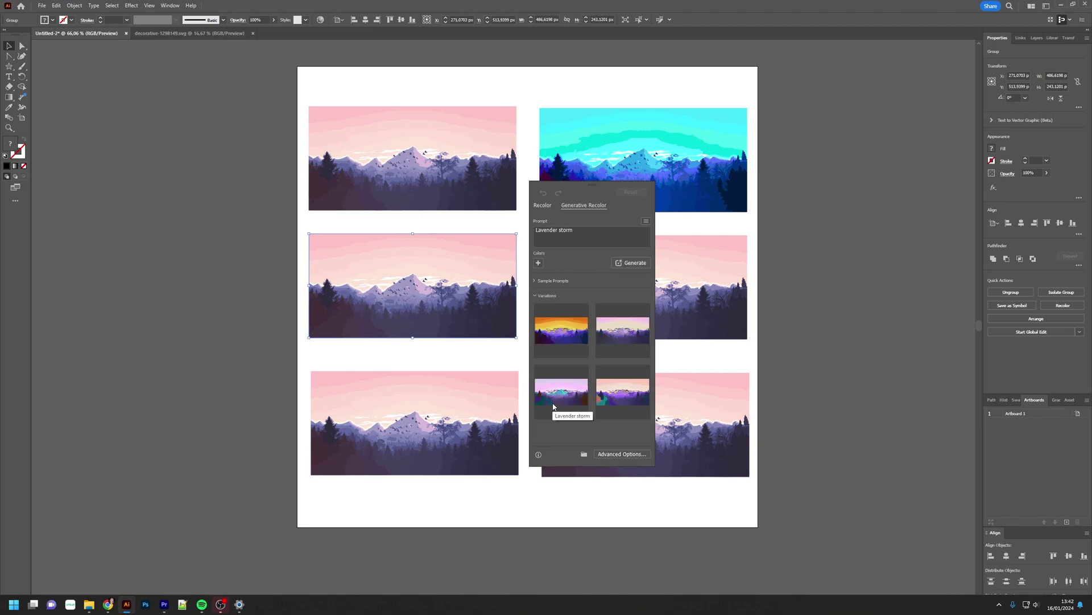
pyautogui.click(564, 334)
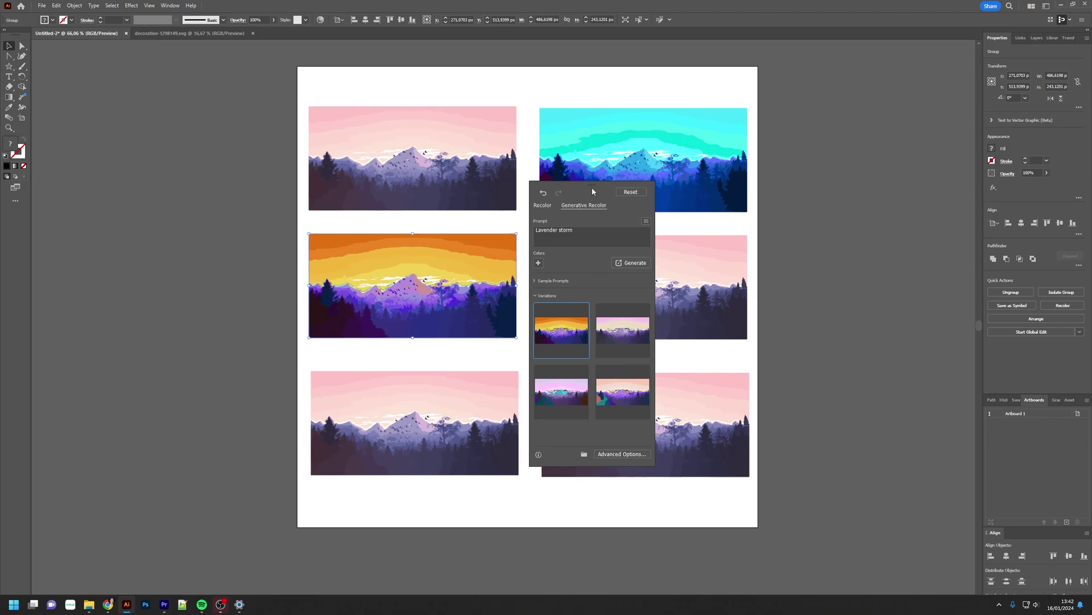
# Step: Open Generative Recolor for the middle-right landscape copy
pyautogui.click(721, 307)
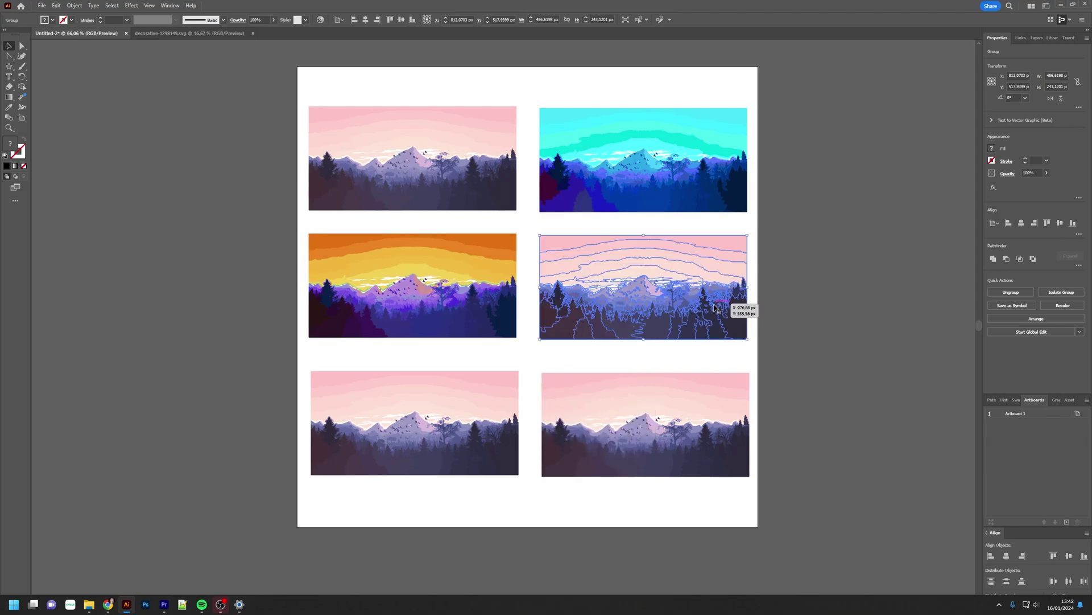
pyautogui.click(1062, 305)
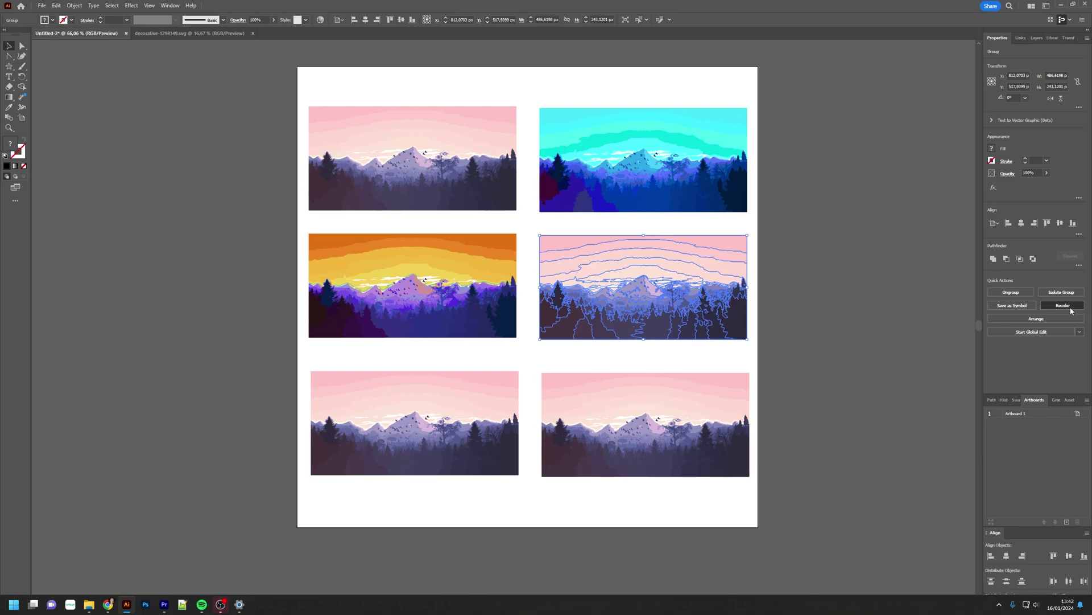
pyautogui.click(821, 207)
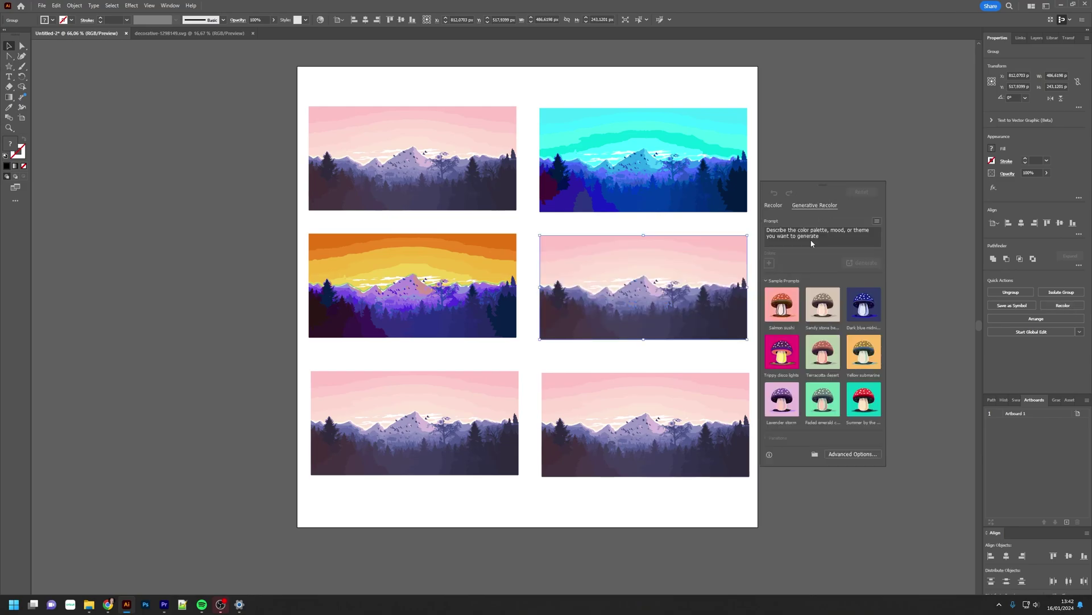
# Step: Generate variations from the prompt 'summer' and apply the fourth one
pyautogui.click(819, 239)
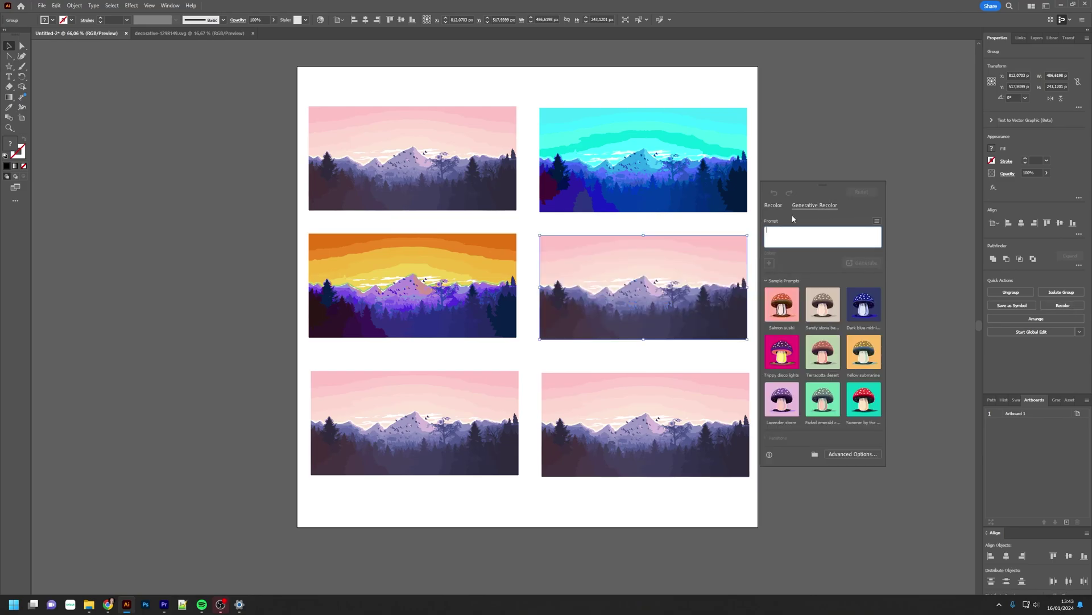
pyautogui.write('summer')
pyautogui.click(869, 264)
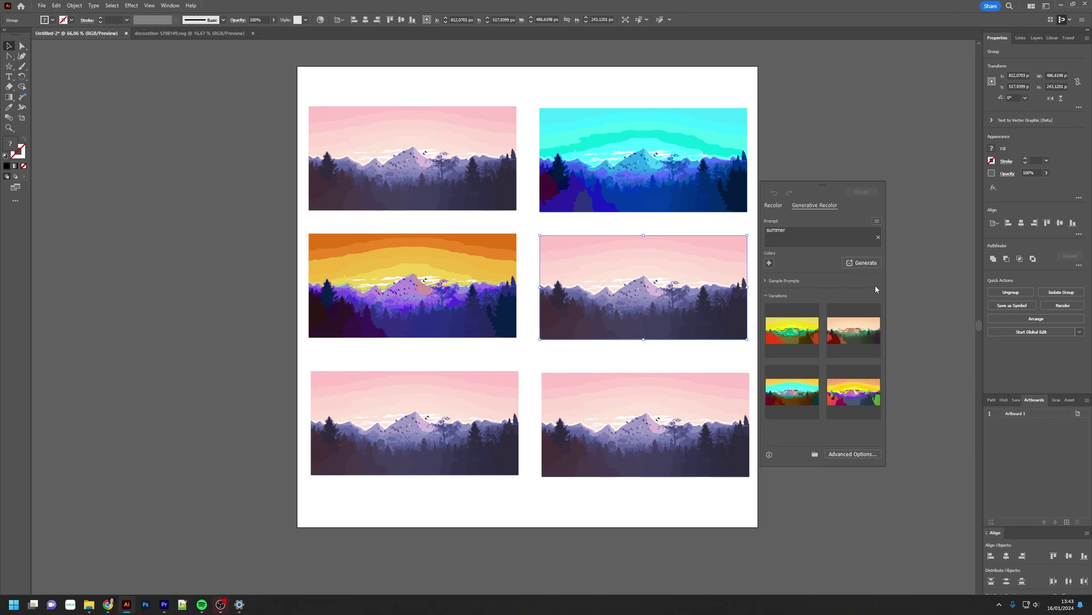
pyautogui.click(852, 402)
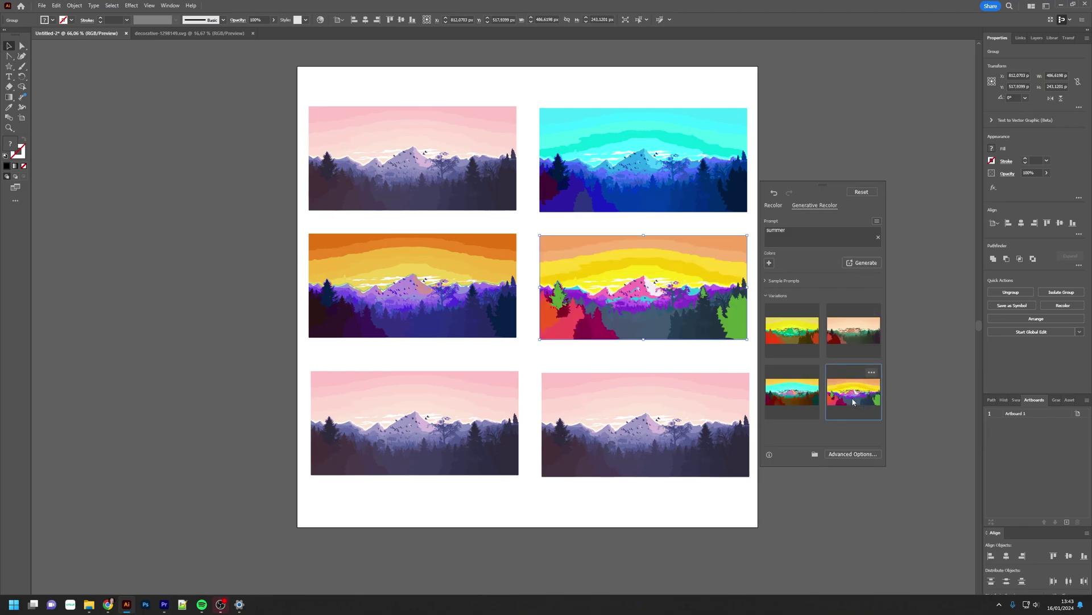
pyautogui.click(453, 457)
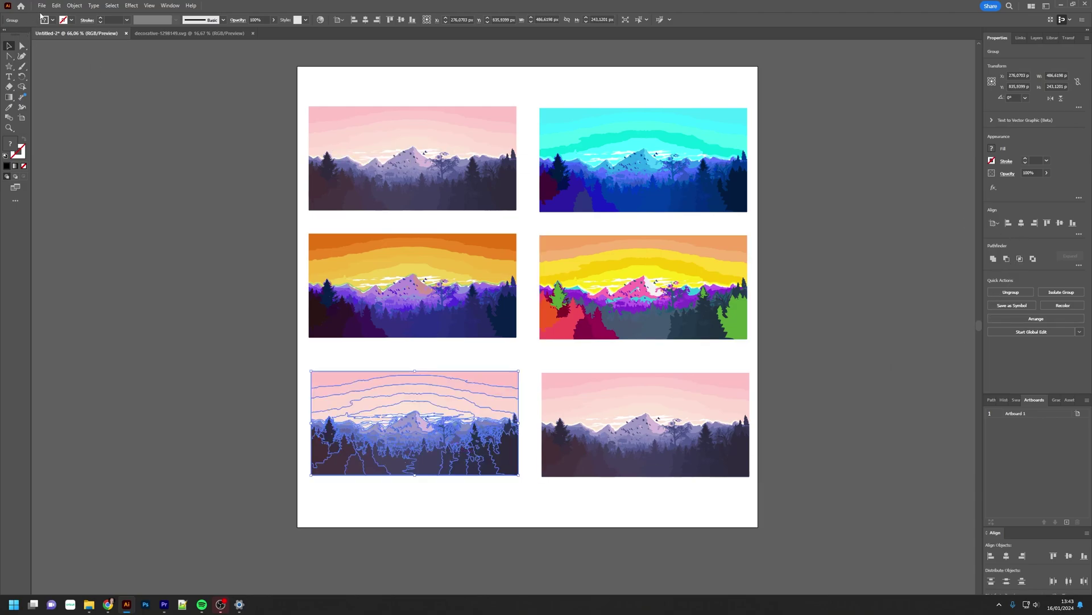
# Step: Via Edit > Edit Colors > Generative Recolor, apply the last 'cyber punk neon lights' variation
pyautogui.click(59, 5)
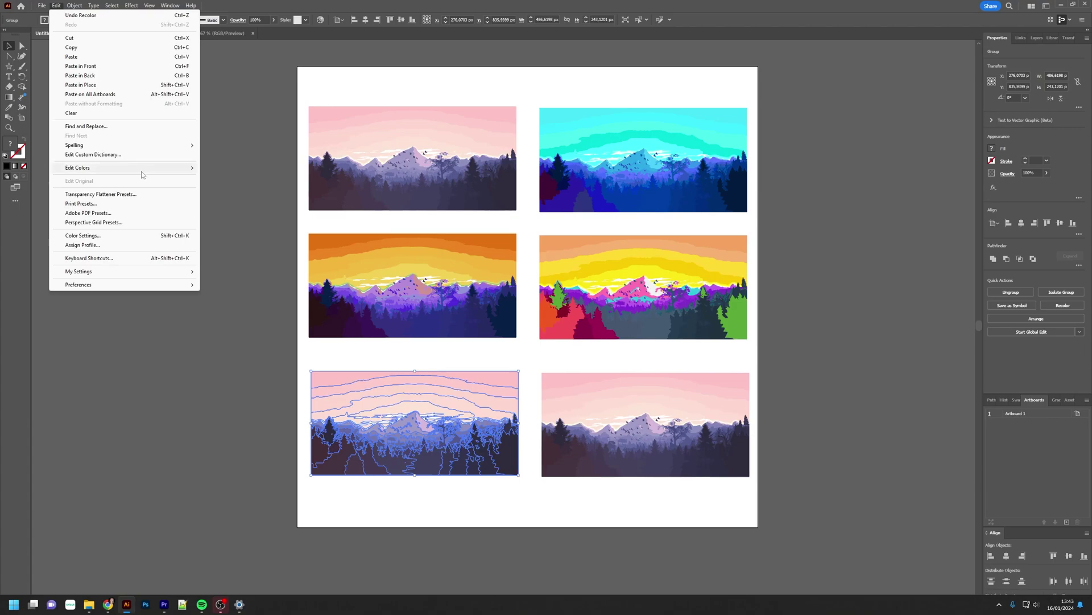
pyautogui.moveTo(143, 169)
pyautogui.click(258, 191)
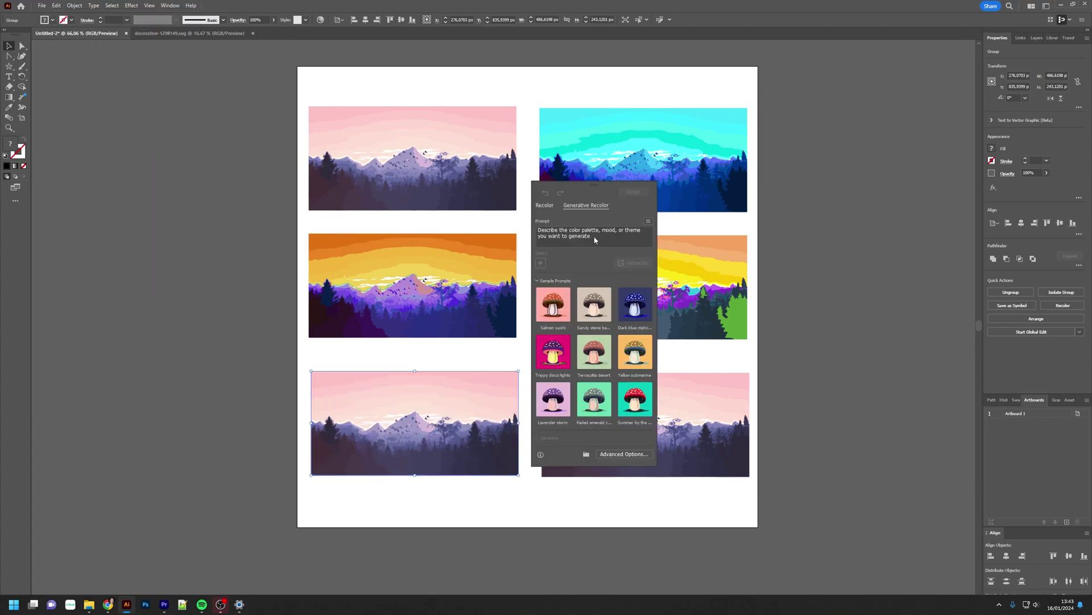
pyautogui.click(594, 239)
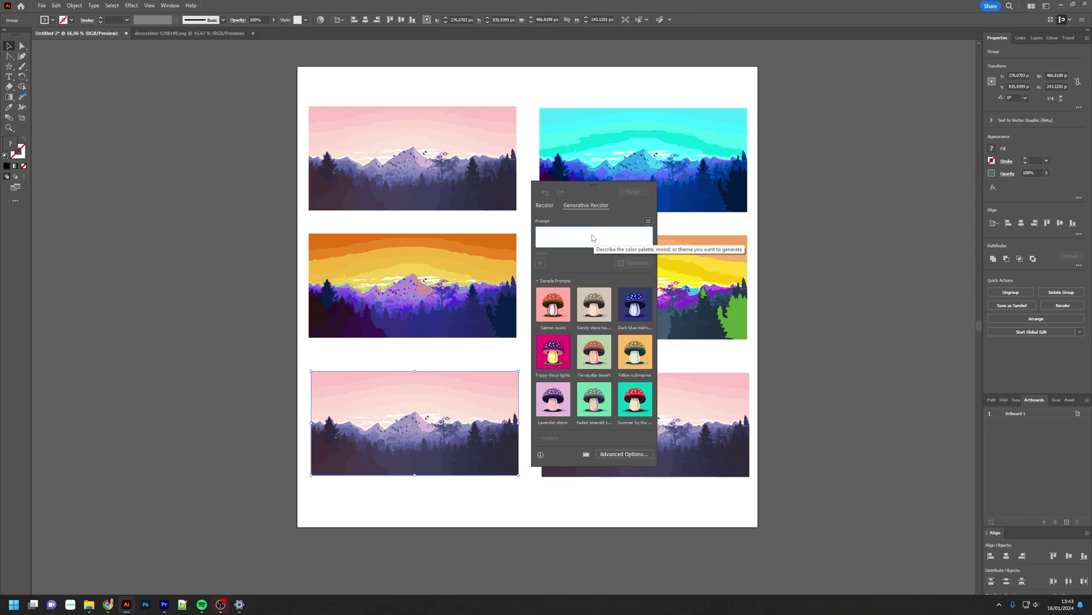
pyautogui.write('cyber p')
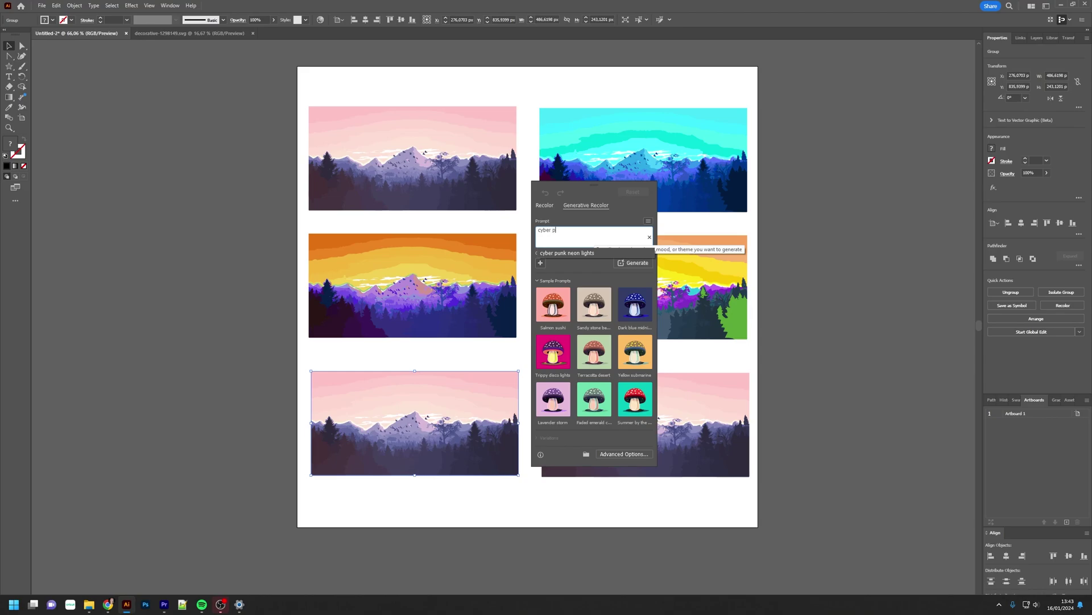
pyautogui.write('unk neon lights')
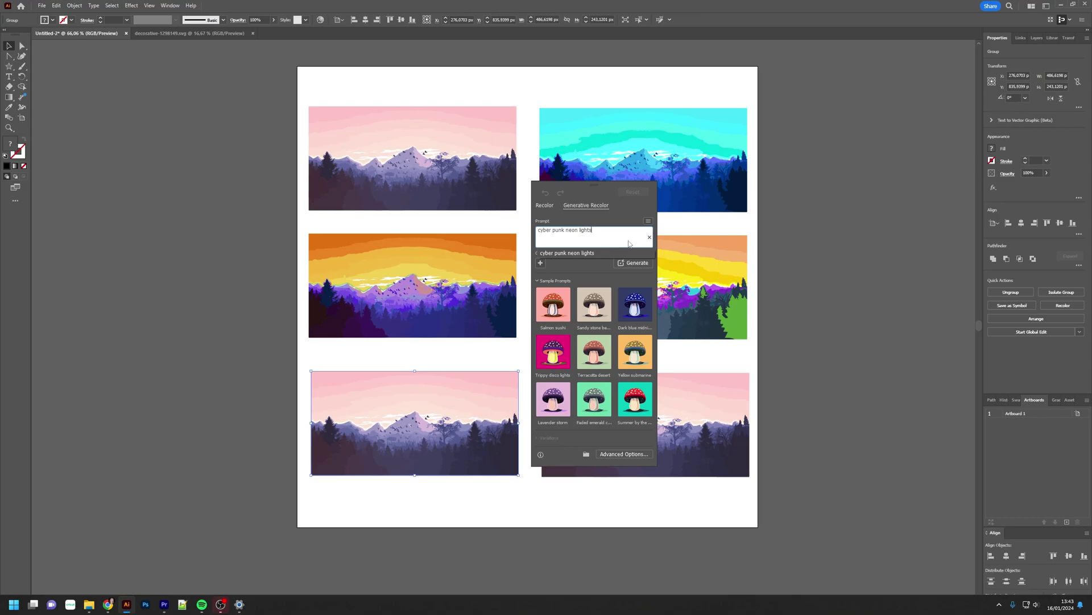
pyautogui.click(641, 263)
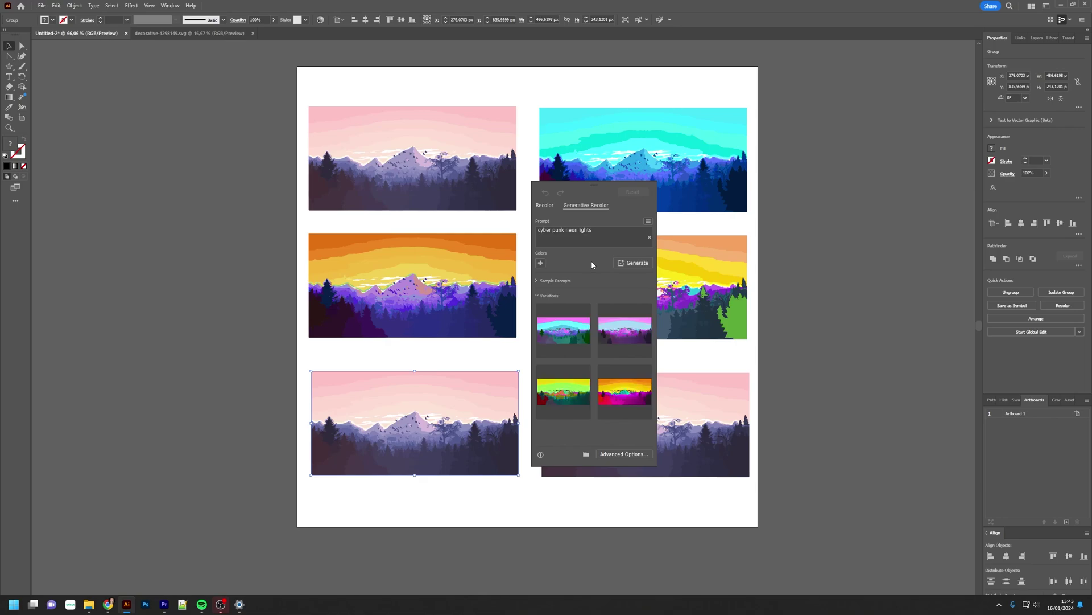
pyautogui.click(627, 401)
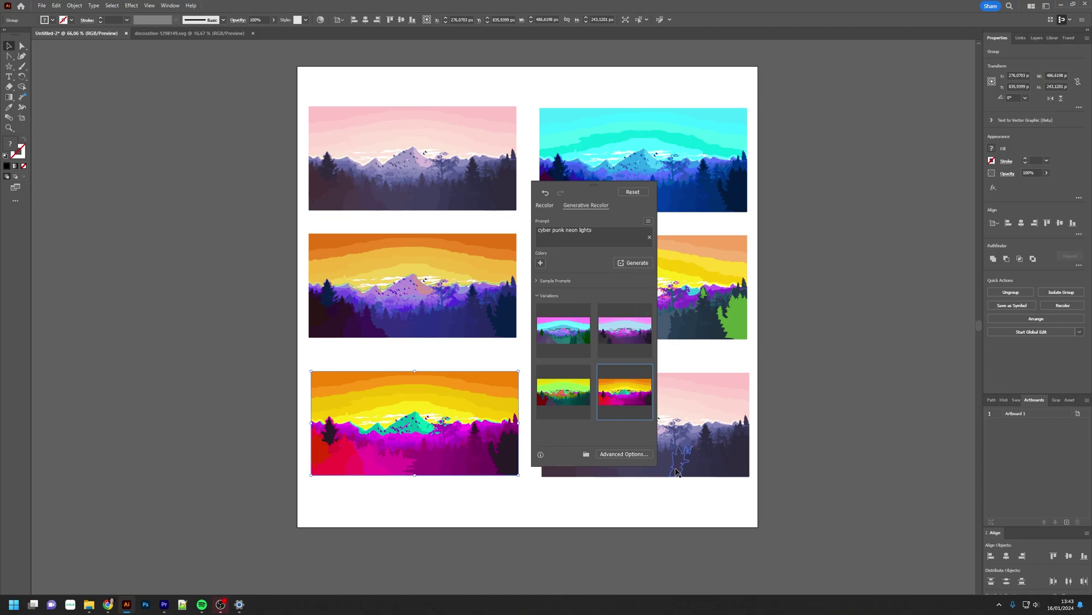
# Step: Open Generative Recolor for the bottom-right landscape copy
pyautogui.click(676, 432)
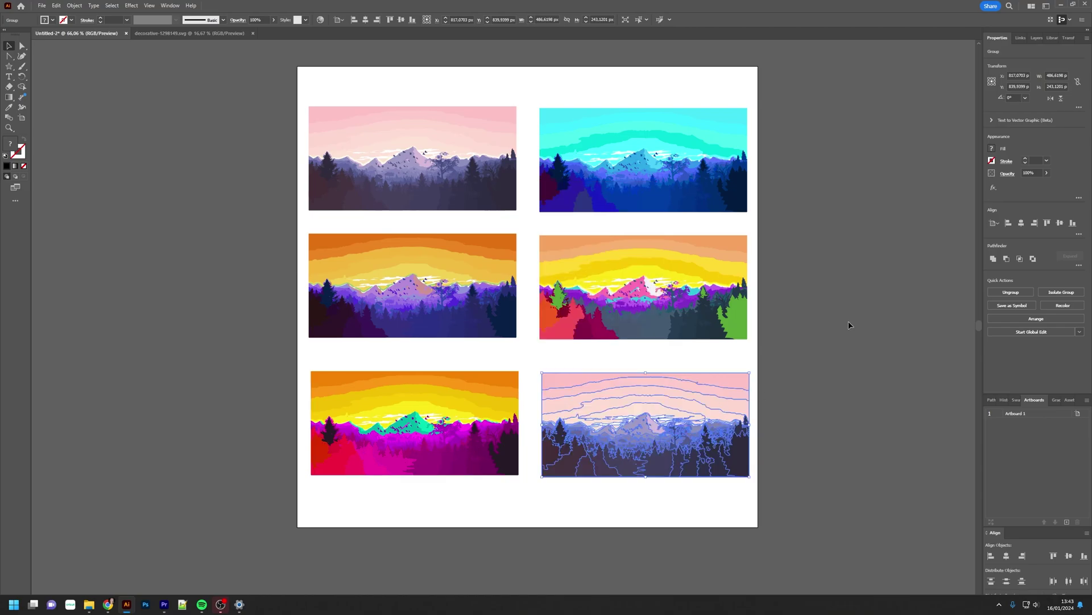
pyautogui.click(1062, 306)
pyautogui.click(816, 204)
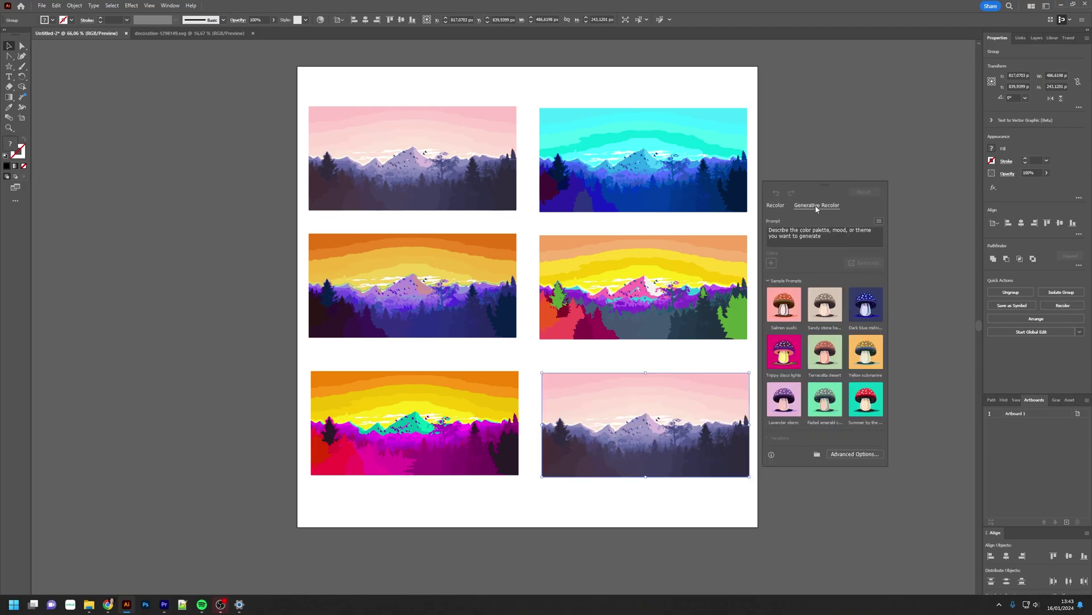
# Step: Generate two batches from the prompt 'emerald' and apply the emerald-and-orange variation
pyautogui.click(841, 236)
pyautogui.write('emer')
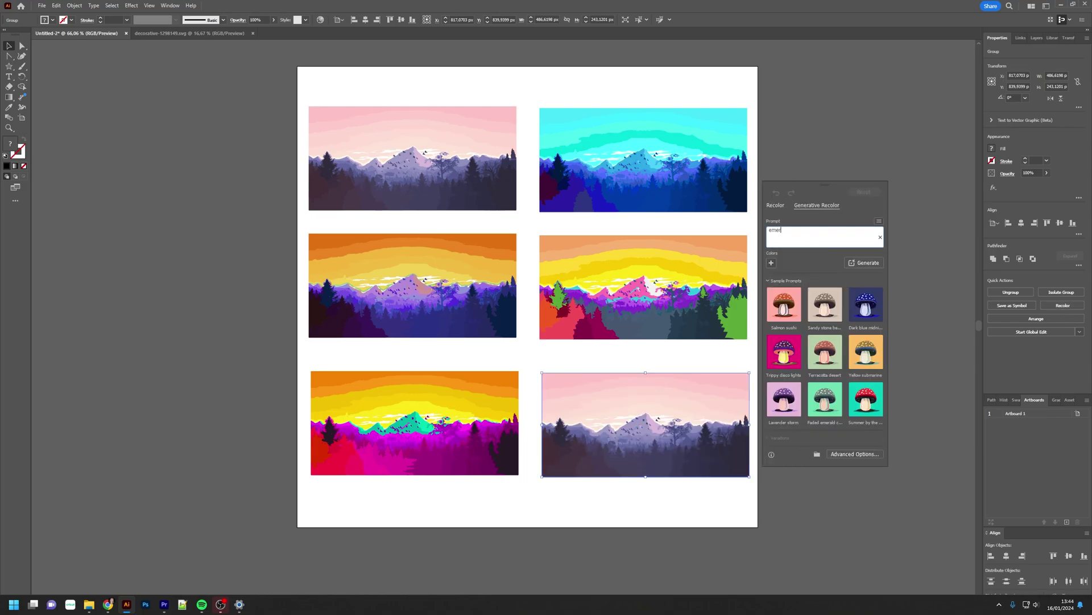
pyautogui.write('ald')
pyautogui.click(868, 265)
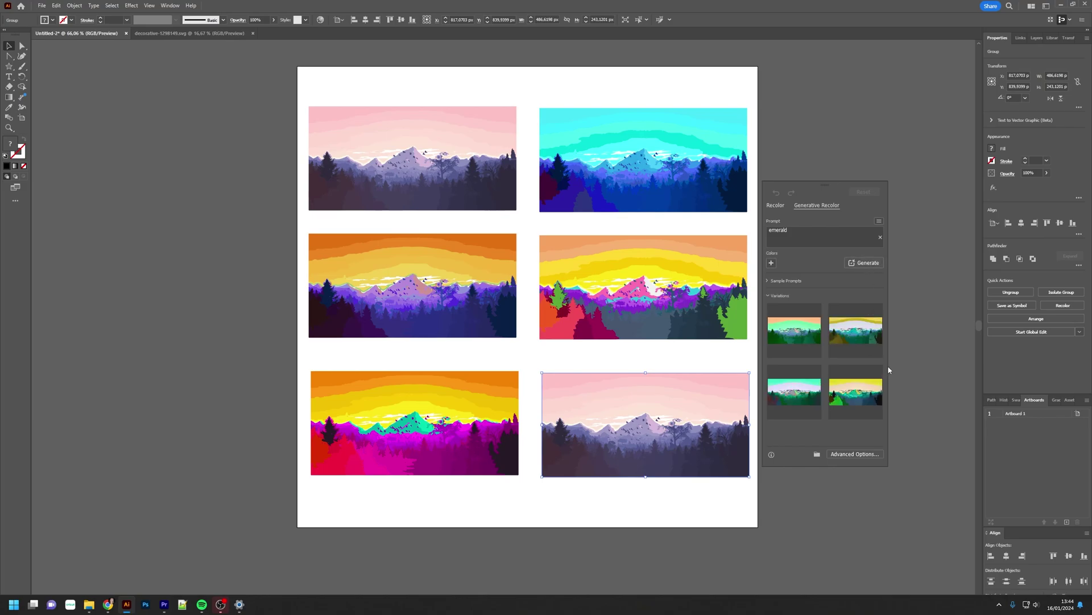
pyautogui.click(868, 268)
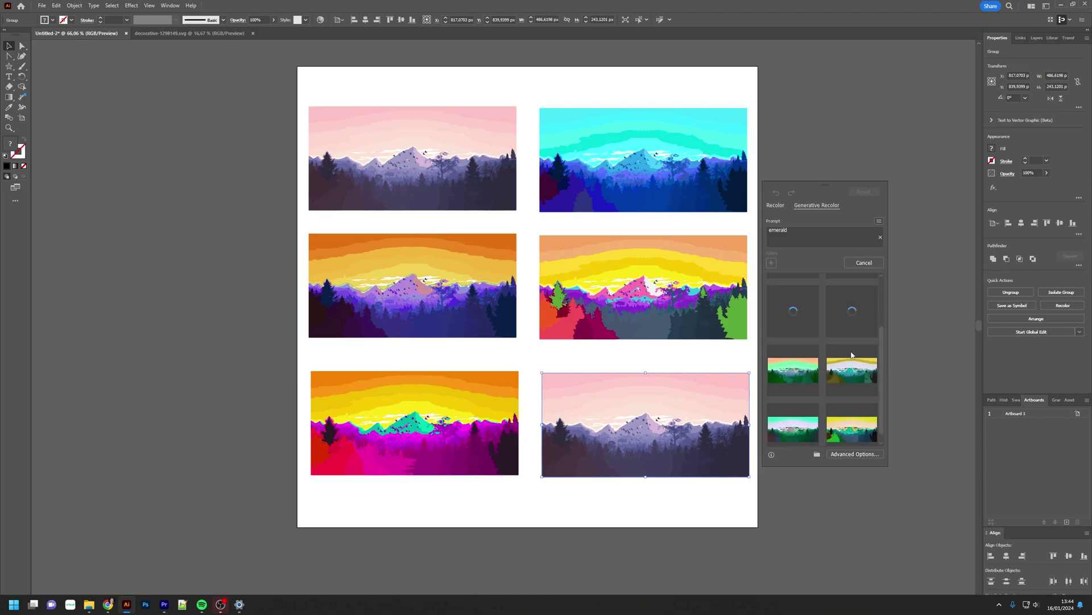
pyautogui.moveTo(810, 405)
pyautogui.scroll(2, 820, 387)
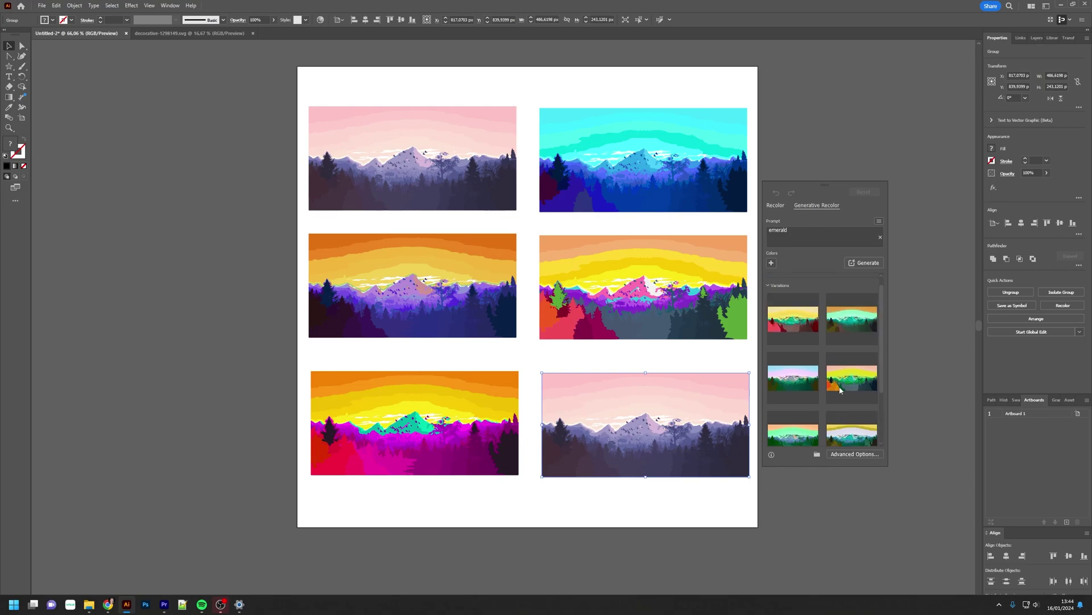
pyautogui.moveTo(791, 387)
pyautogui.click(849, 326)
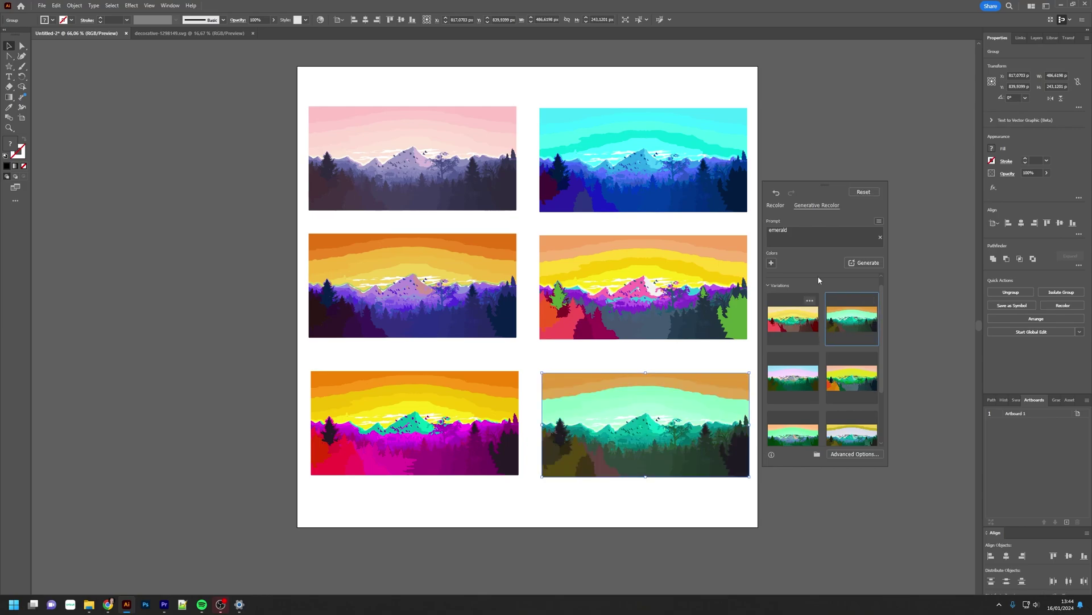
pyautogui.click(814, 145)
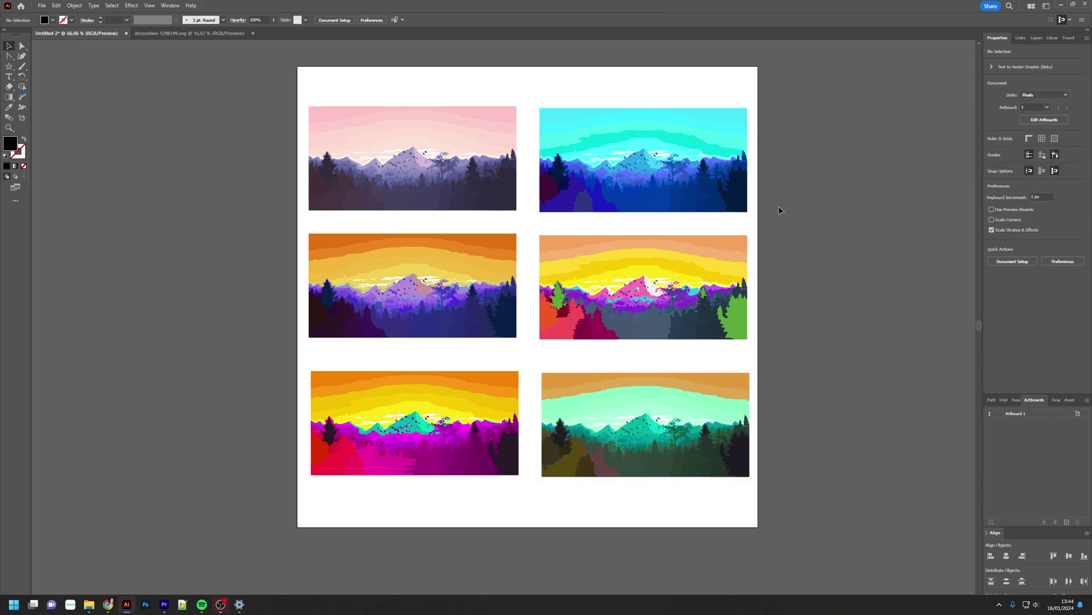